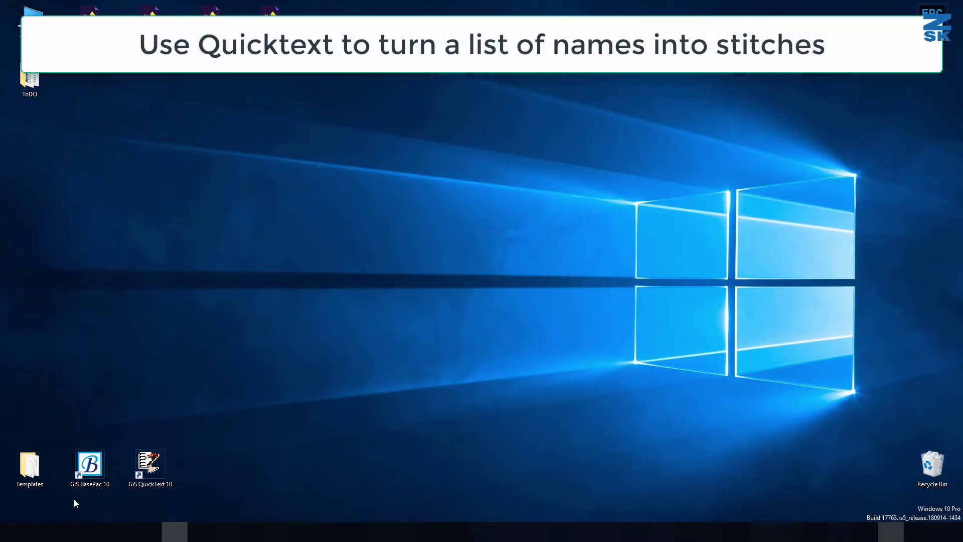
Launch QuickText, return to the 6 Kopf Showroom machine and tick 'with Head selection'
click(88, 469)
double_click(166, 474)
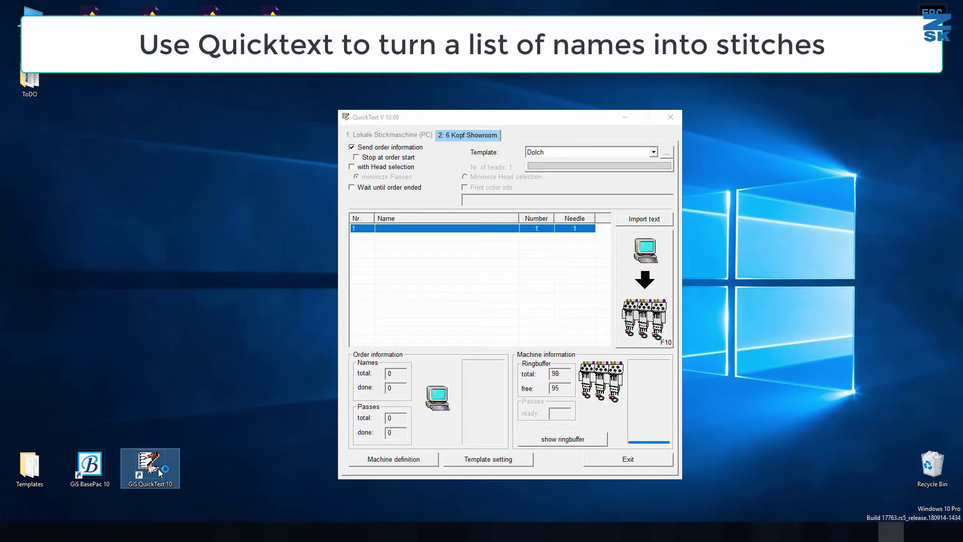
click(412, 135)
click(451, 136)
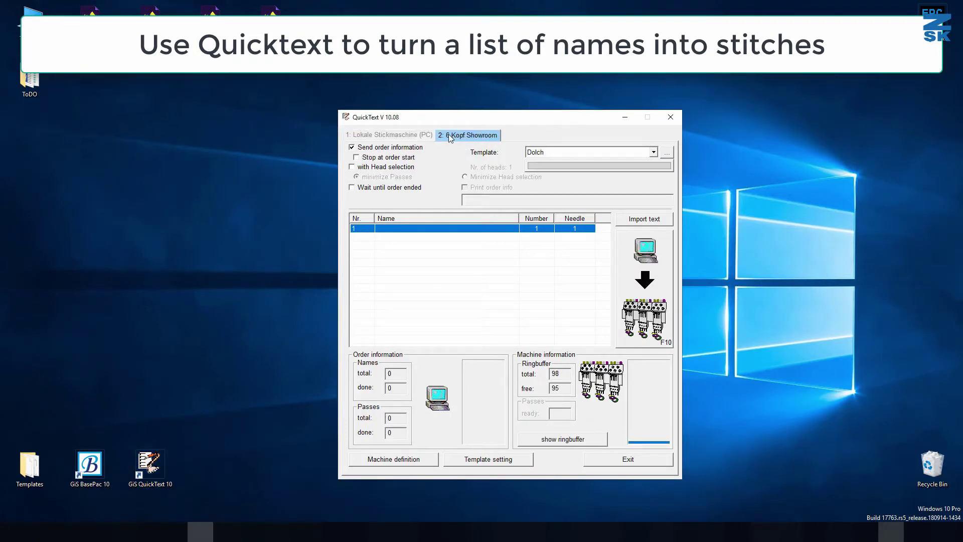
click(427, 137)
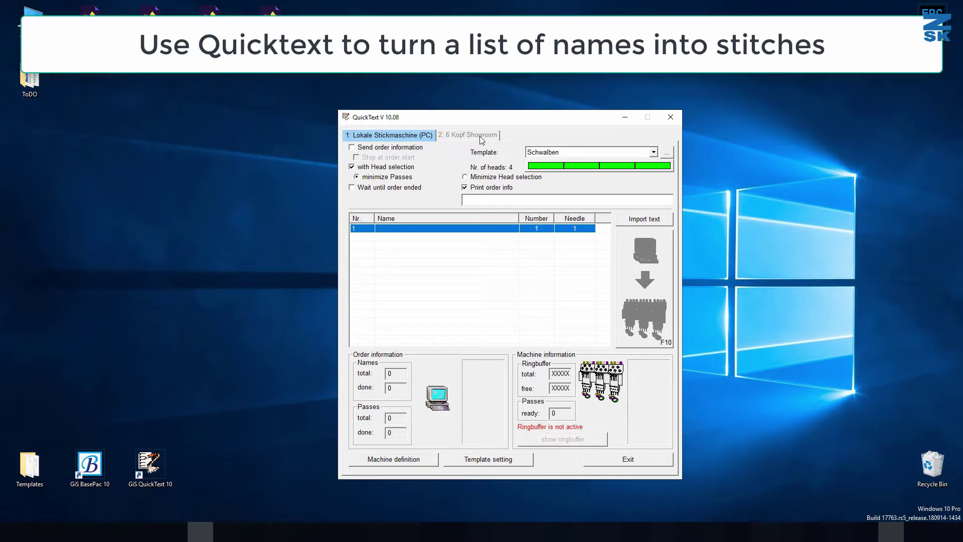
click(459, 137)
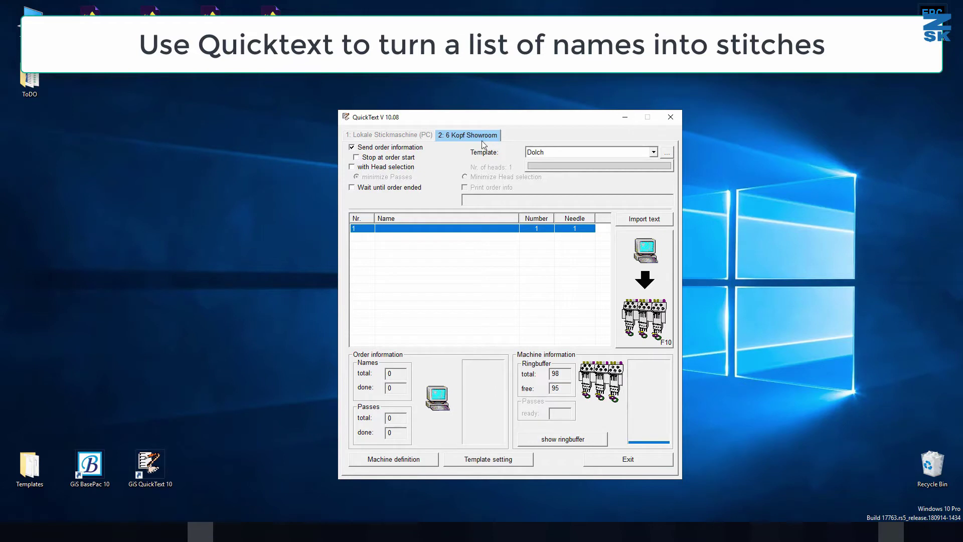
click(352, 167)
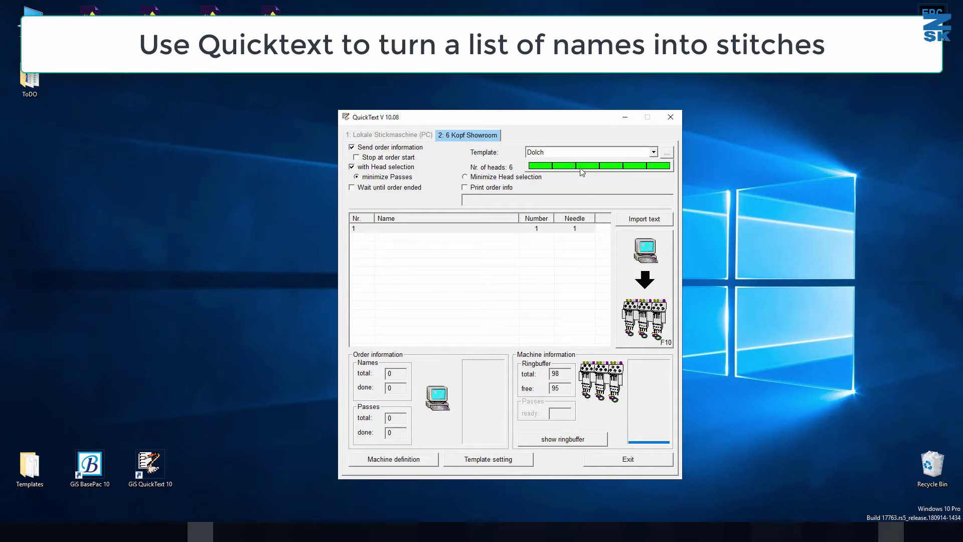
click(547, 169)
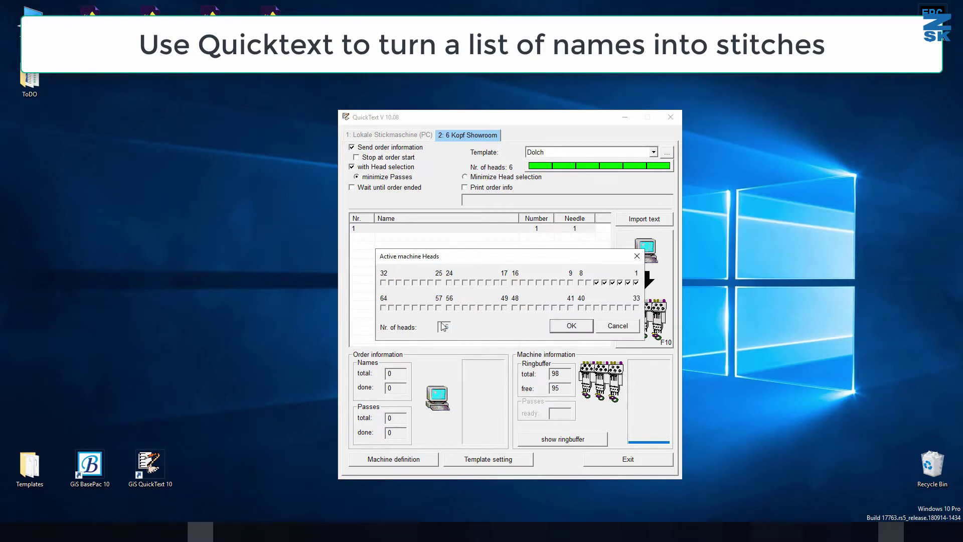
click(597, 282)
click(604, 282)
click(582, 326)
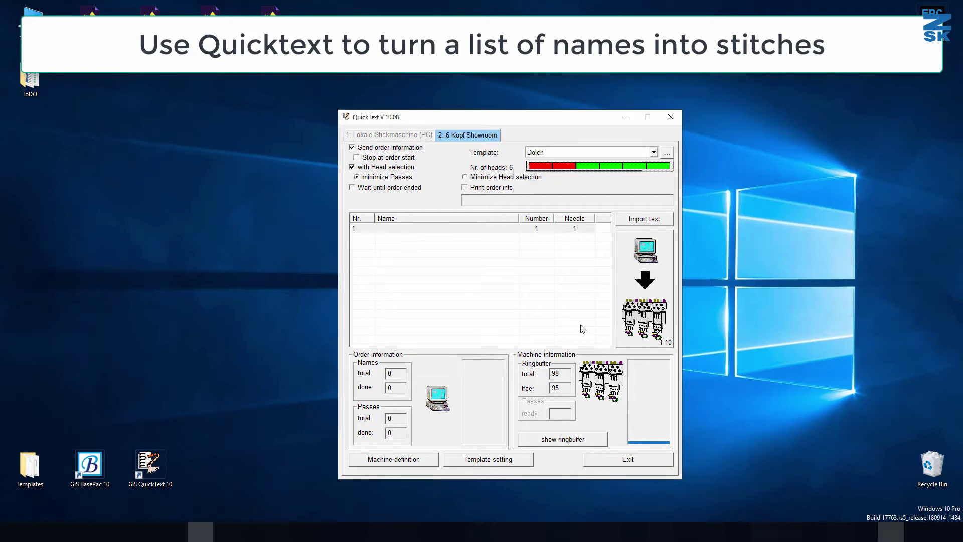
click(647, 166)
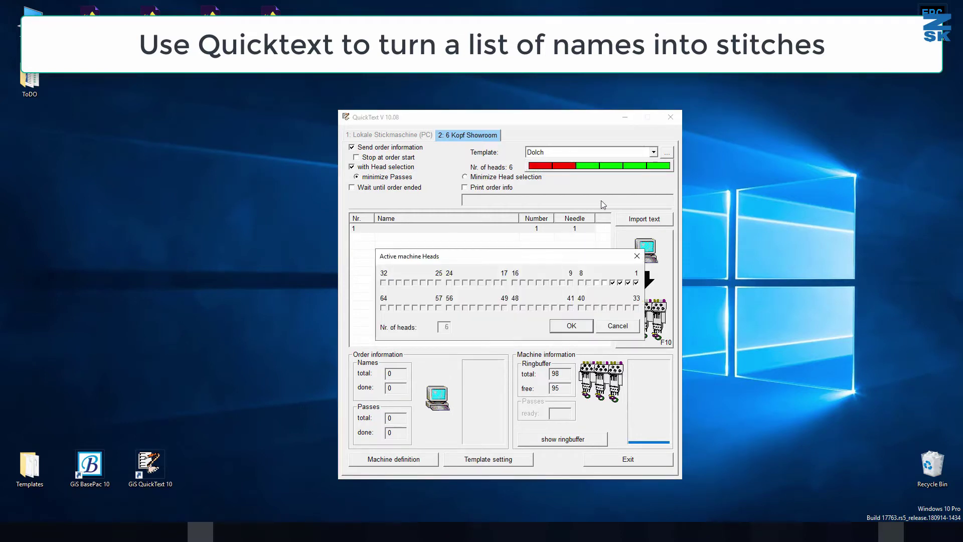
click(596, 282)
click(604, 282)
click(577, 326)
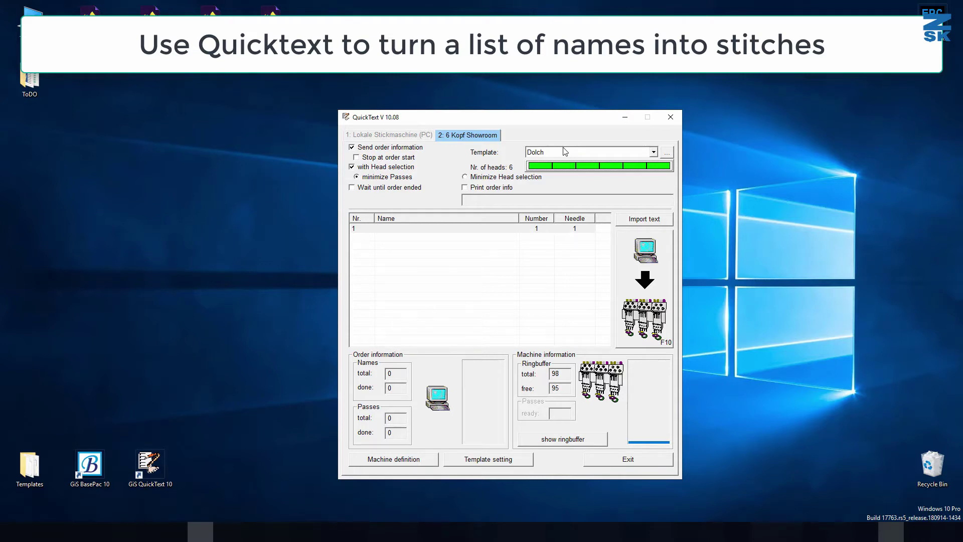
Choose Dolch from the Template list and open its template settings
click(653, 152)
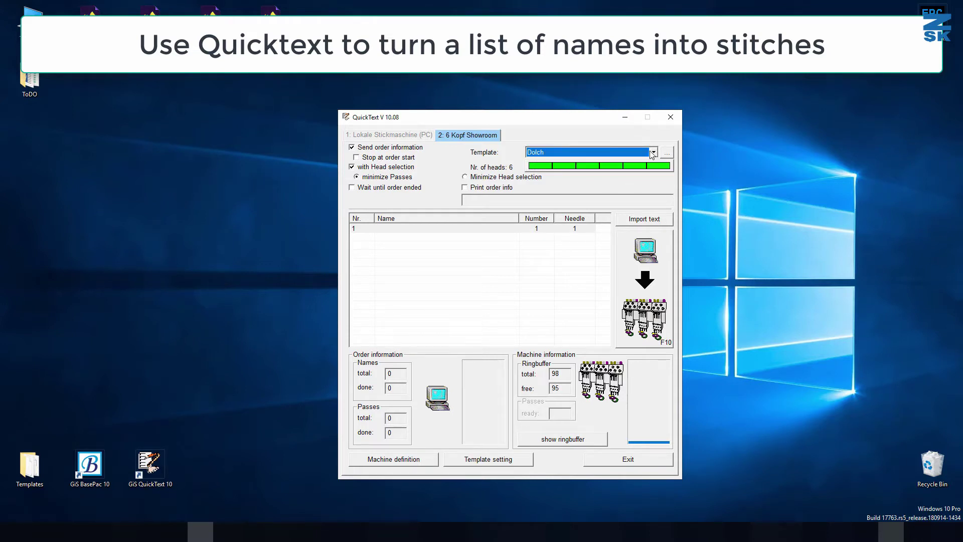
click(653, 152)
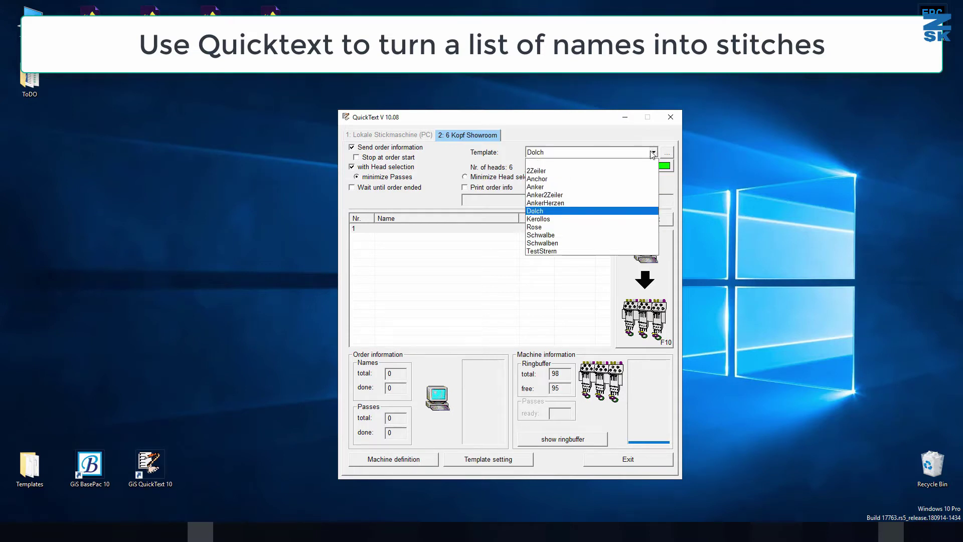
click(578, 217)
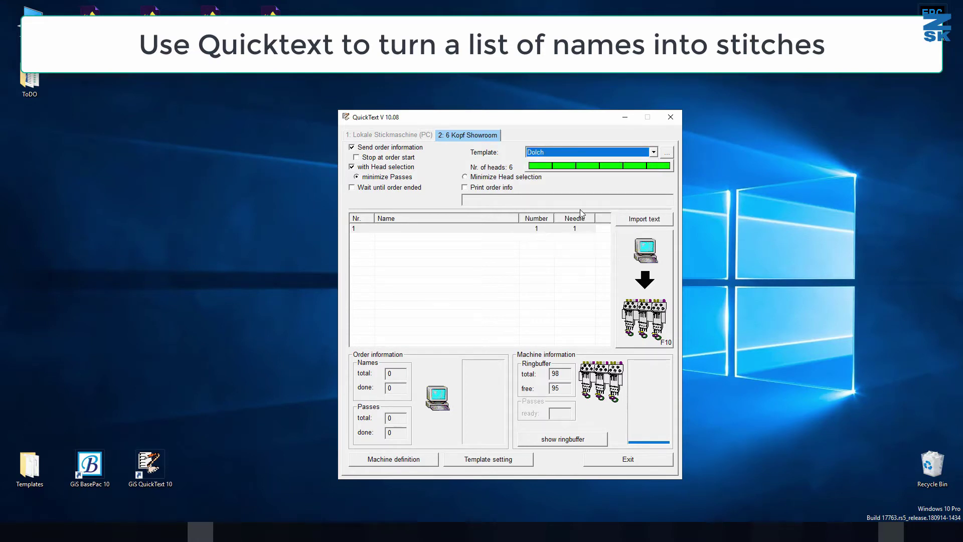
click(475, 459)
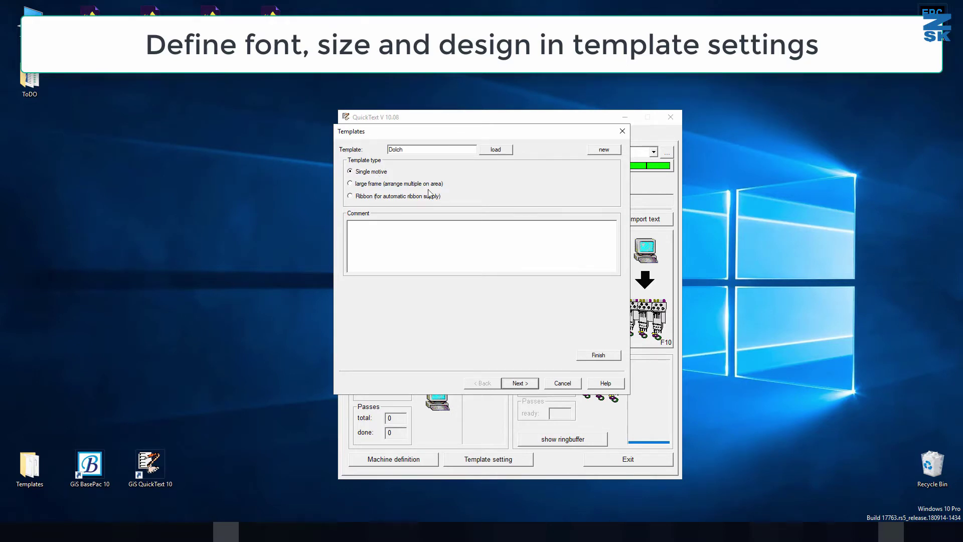
Set Names per page to 99 and tick 'Transfer to ringbuffer separated' for the Dolch template
click(520, 383)
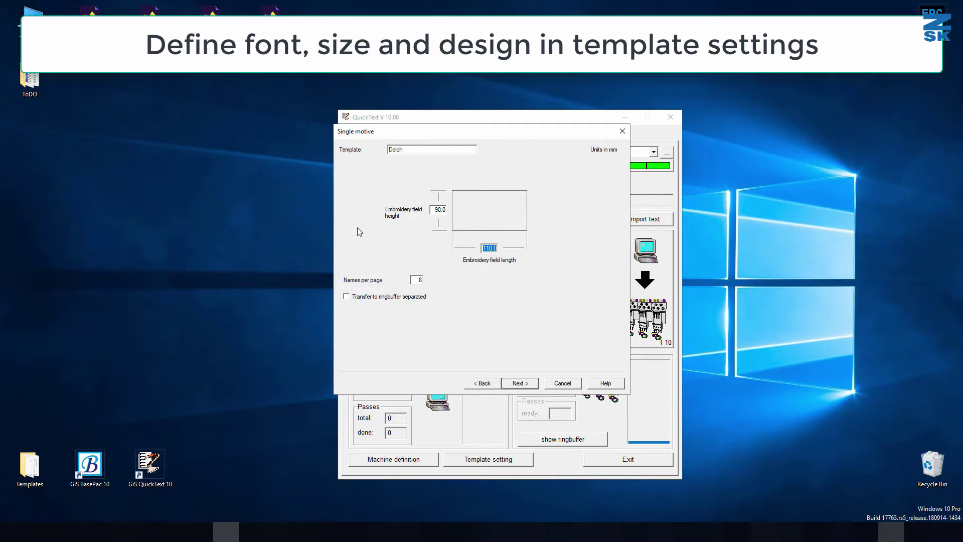
key(Tab)
text(99)
click(401, 297)
click(520, 382)
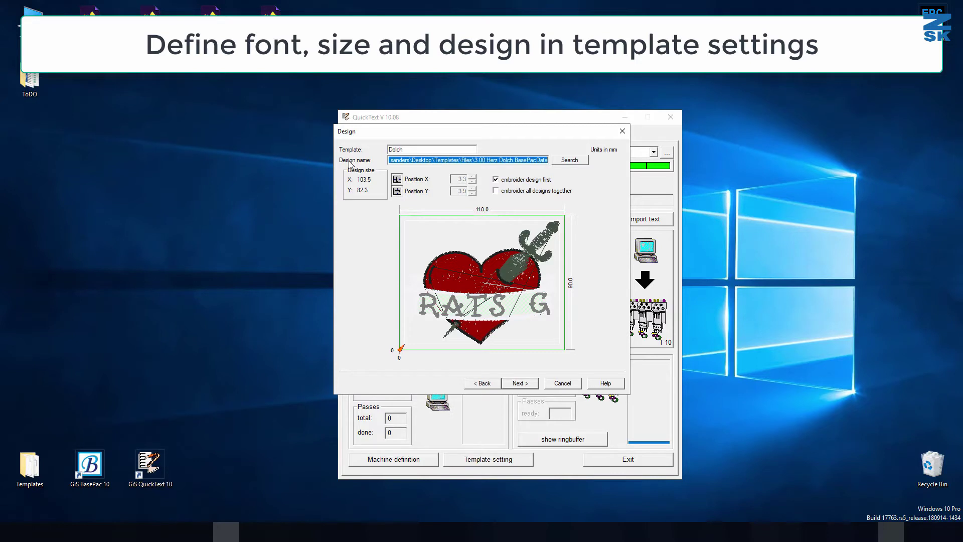
Load the 3.00 Herz Dolch.BasePacData design into the template
click(568, 160)
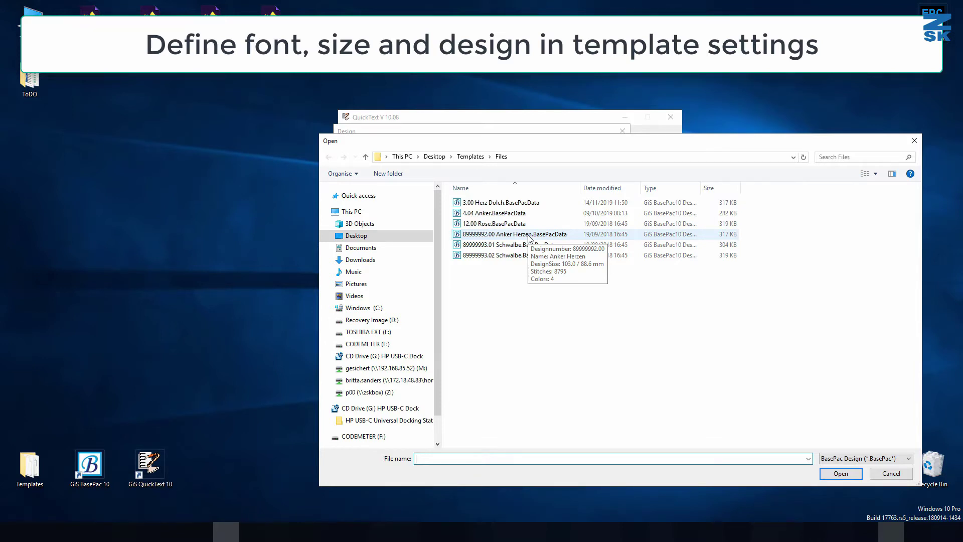
click(534, 203)
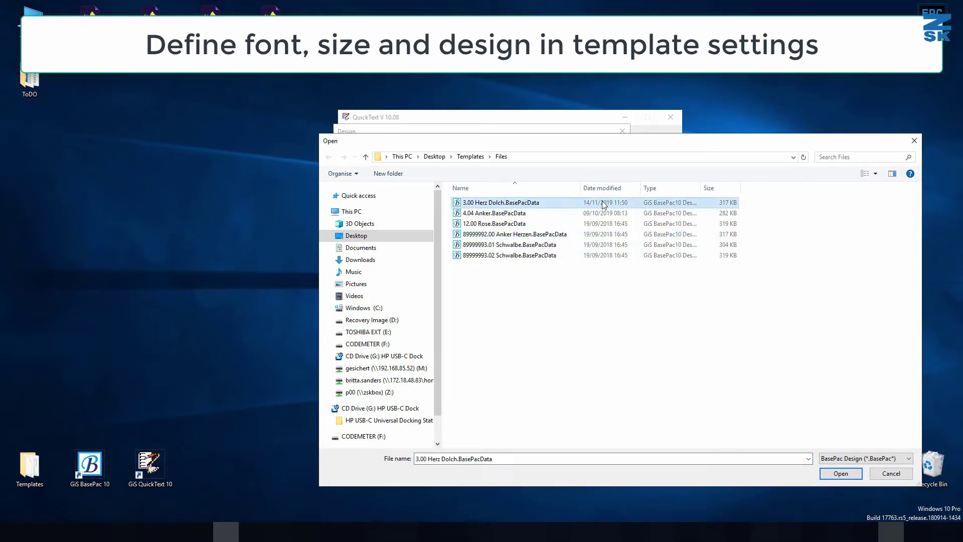
click(841, 474)
Centre the heart design on X and Y, keeping 'embroider design first' ticked
drag(473, 232, 496, 252)
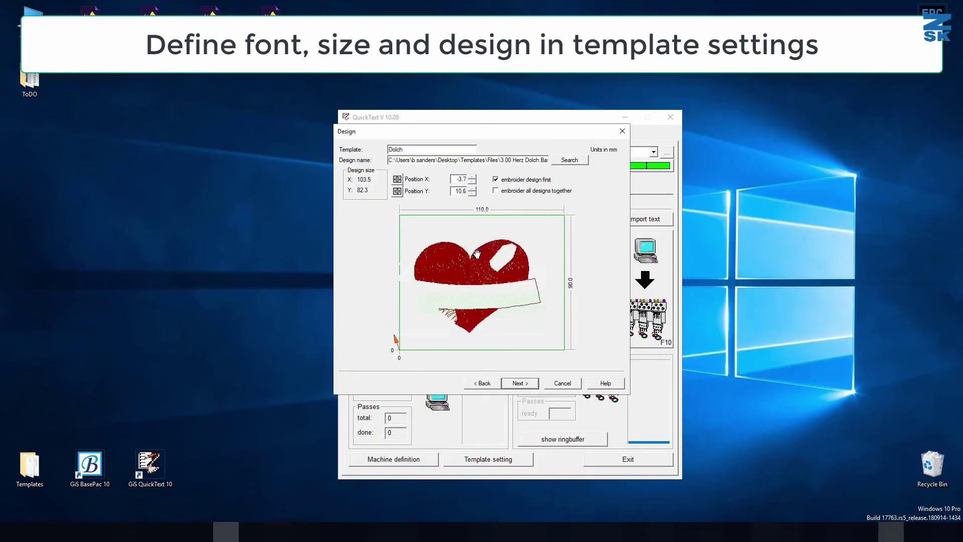
click(400, 183)
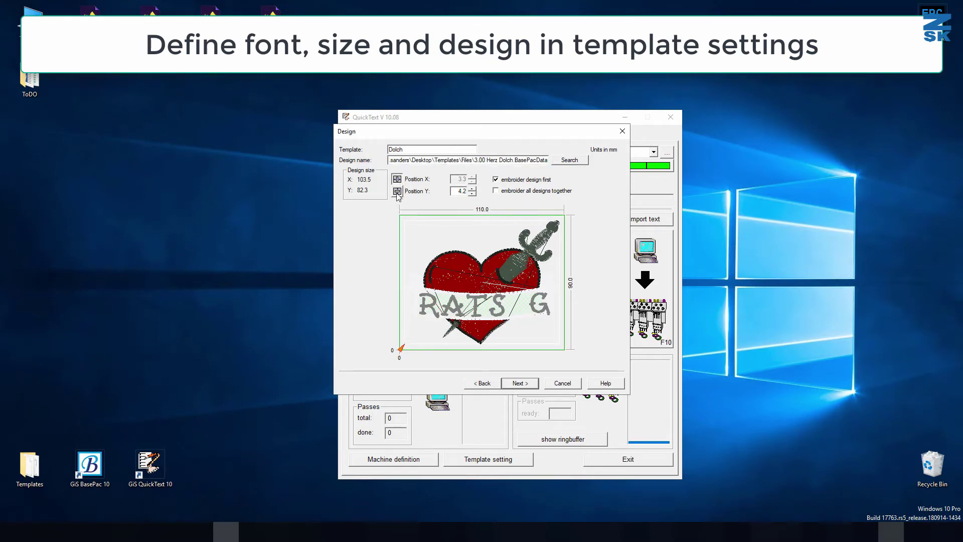
click(397, 191)
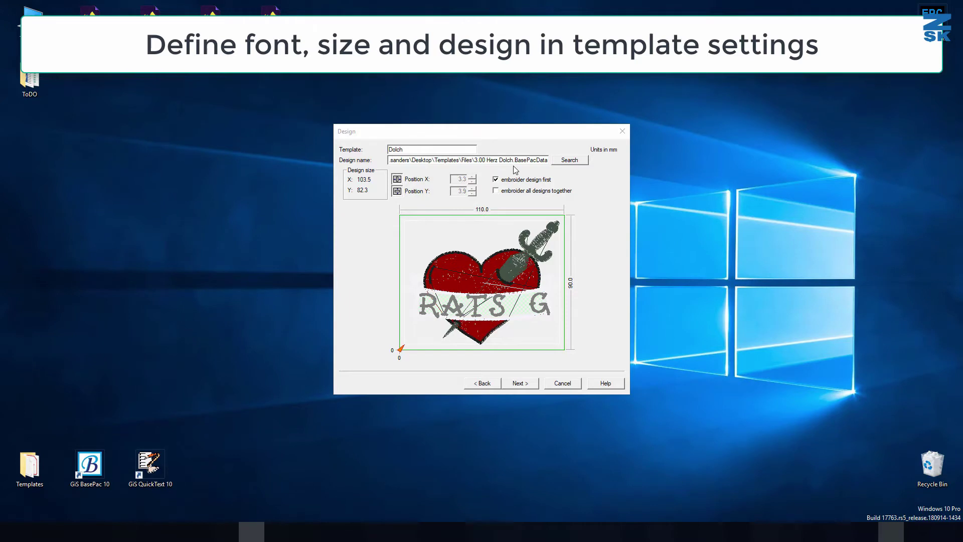
click(500, 179)
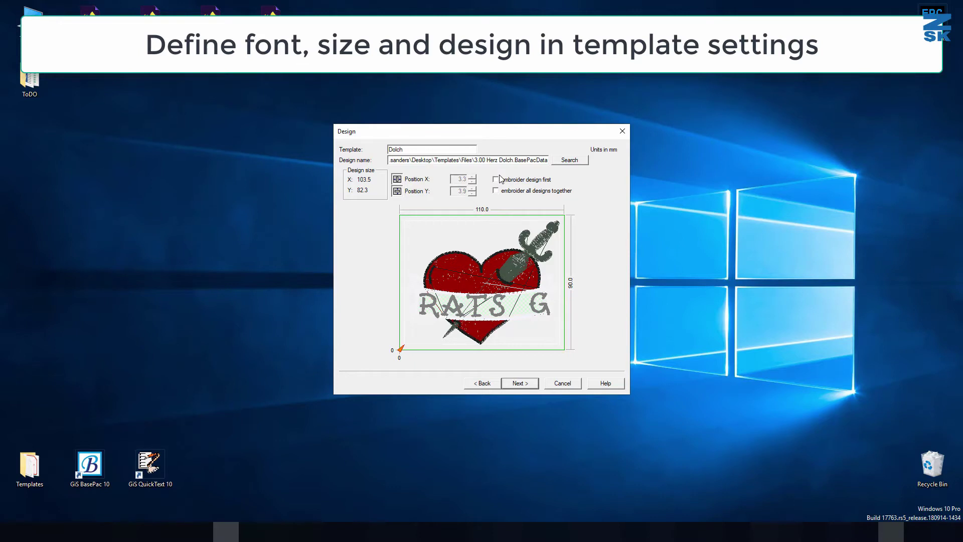
click(500, 179)
click(525, 383)
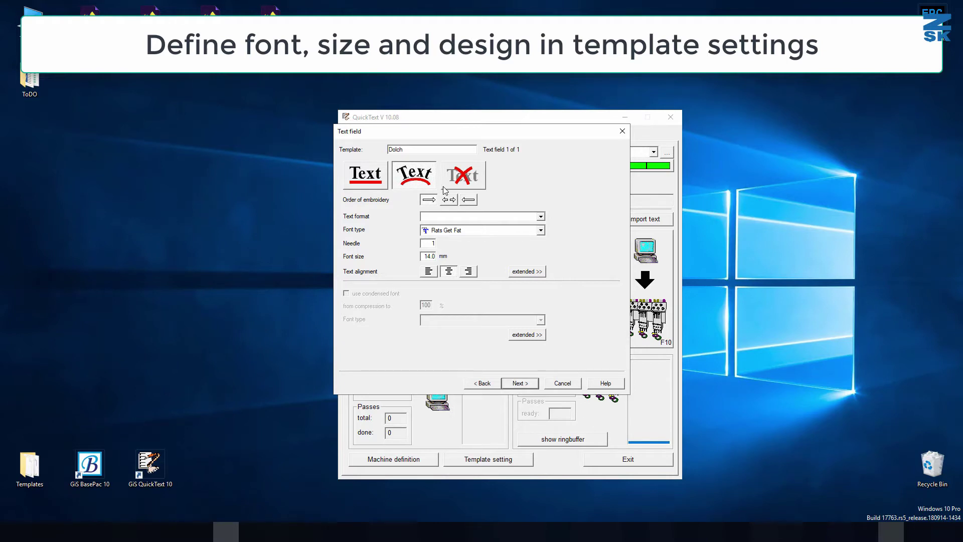
Select Rats Get Fat as the font type and bring up the extended text parameters
click(458, 231)
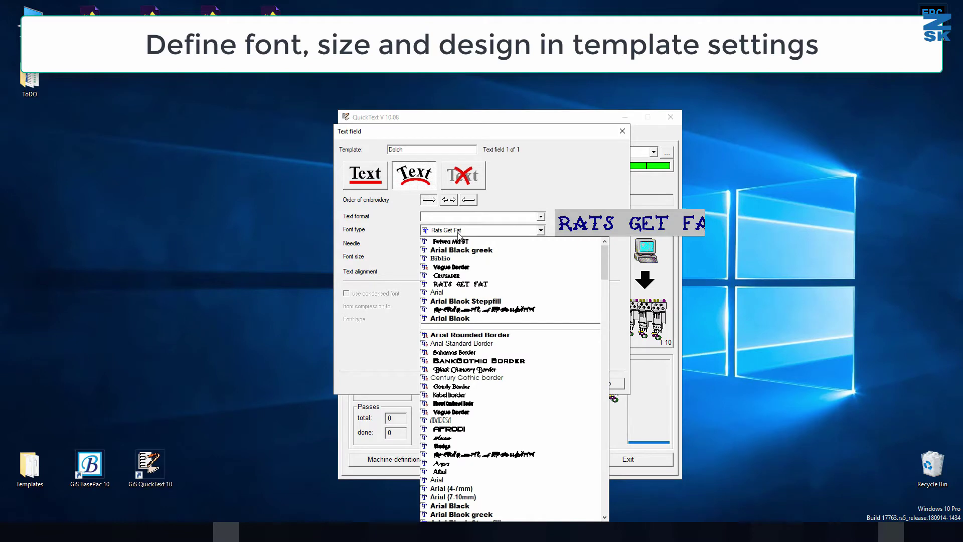
click(458, 232)
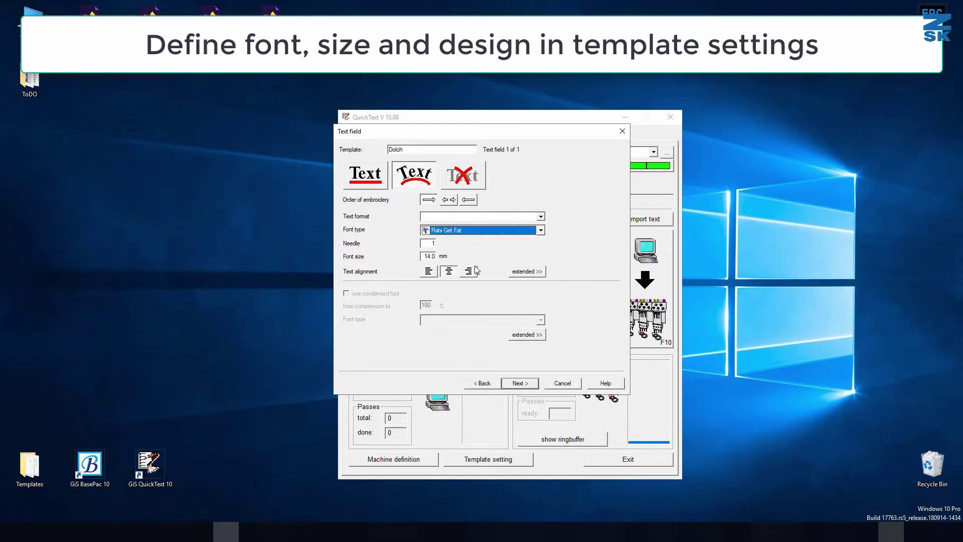
click(432, 244)
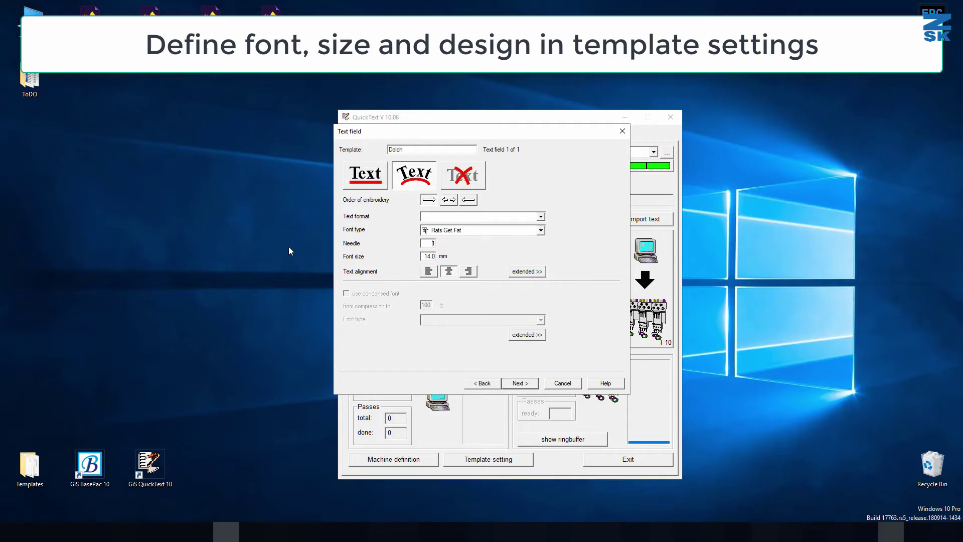
click(537, 273)
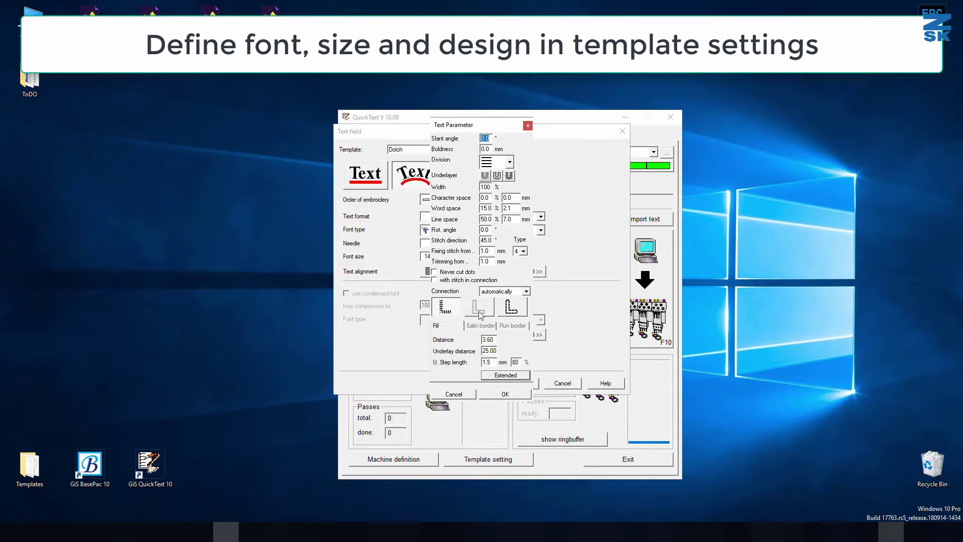
Cancel the text and stitch parameter dialogs unchanged, then switch to the straight Text style
click(490, 339)
click(505, 376)
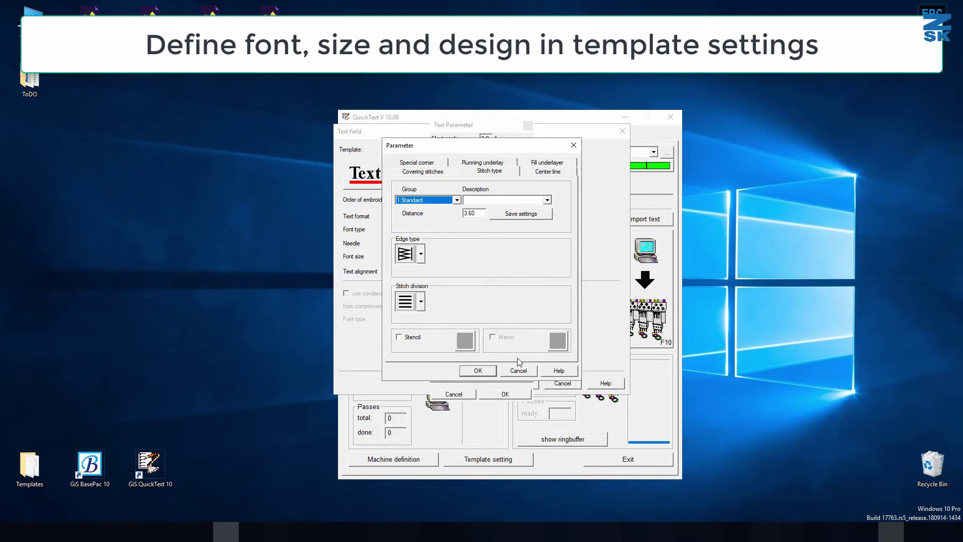
click(516, 370)
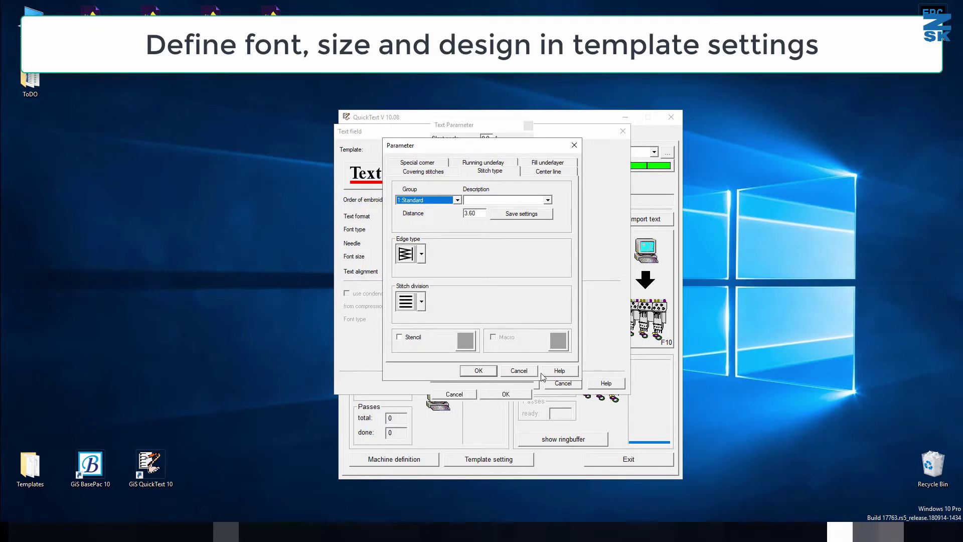
click(440, 396)
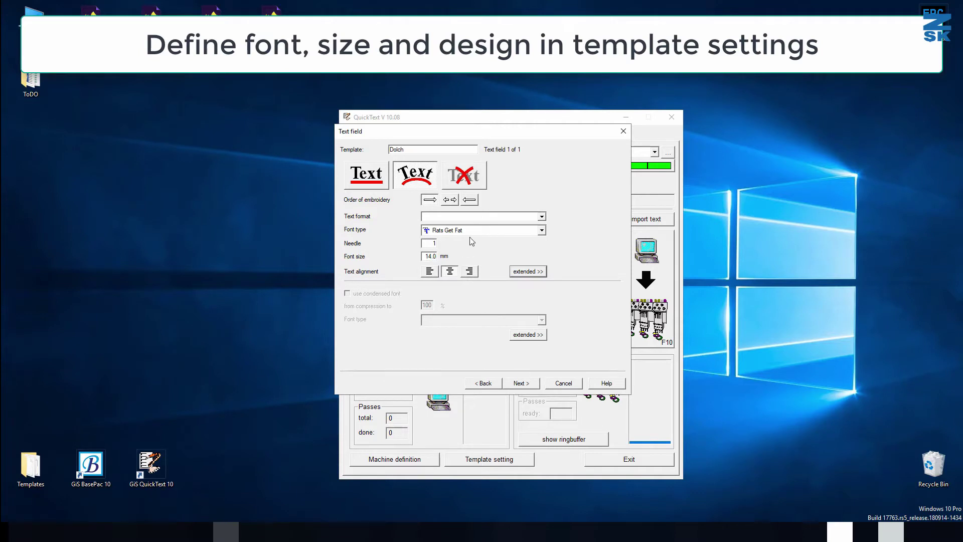
click(365, 178)
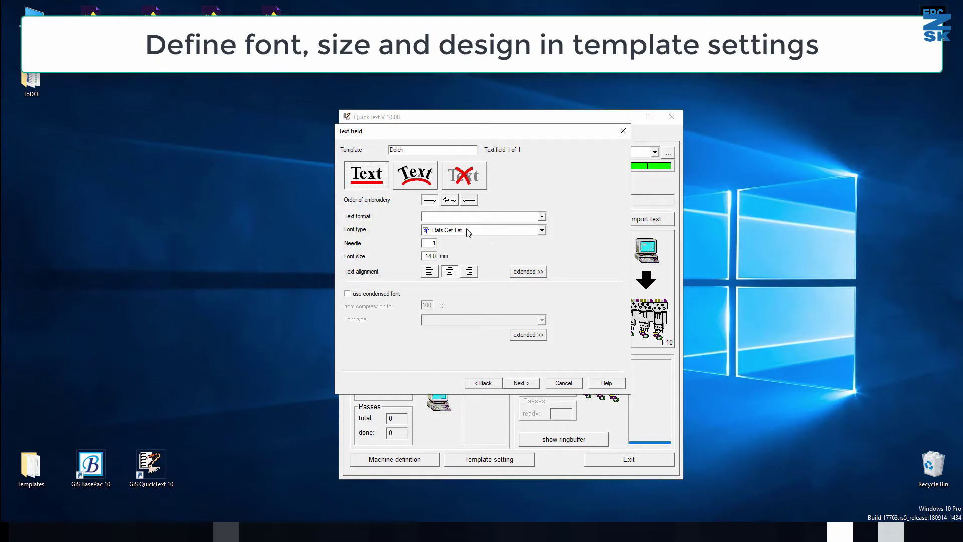
Leave condensed font off and set the text field to arched style, Rats Get Fat 14.0 mm
click(347, 293)
key(Tab)
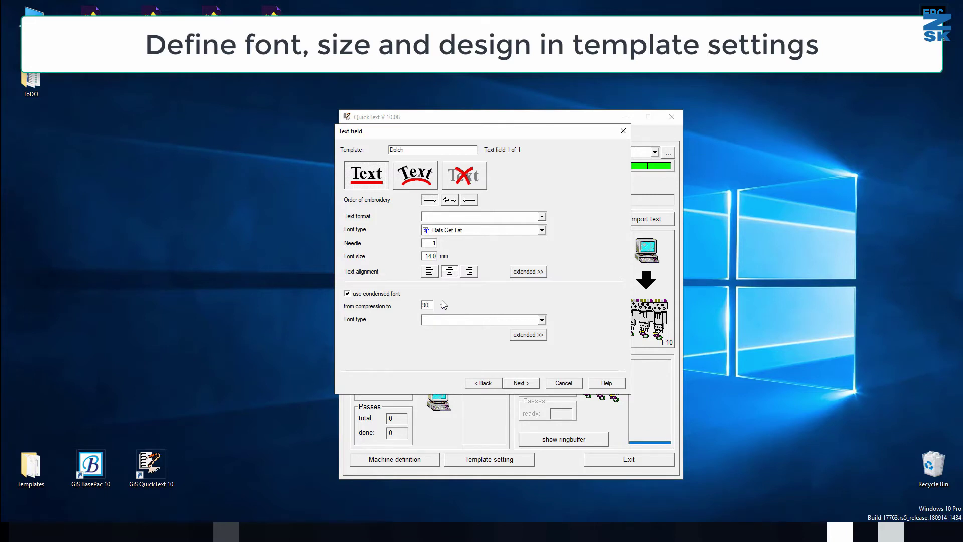
click(527, 319)
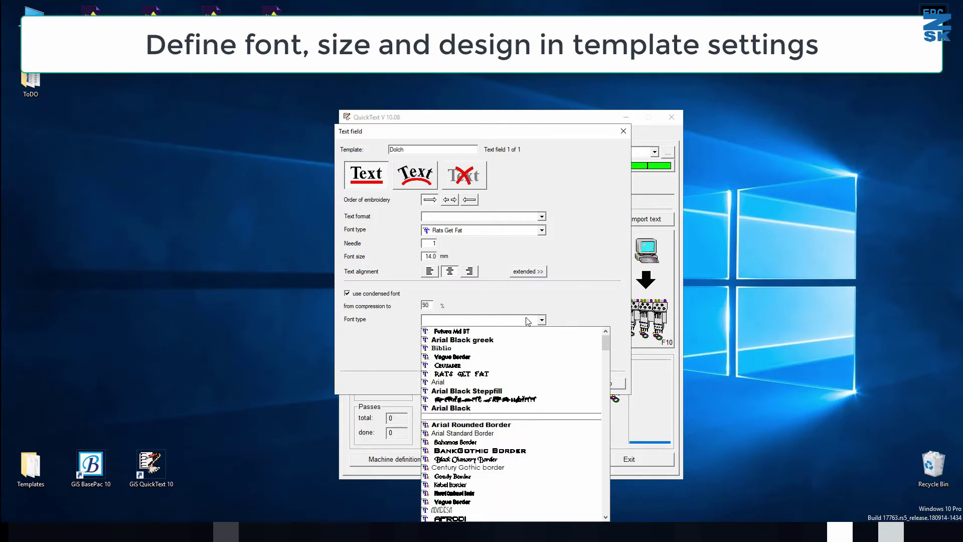
click(527, 320)
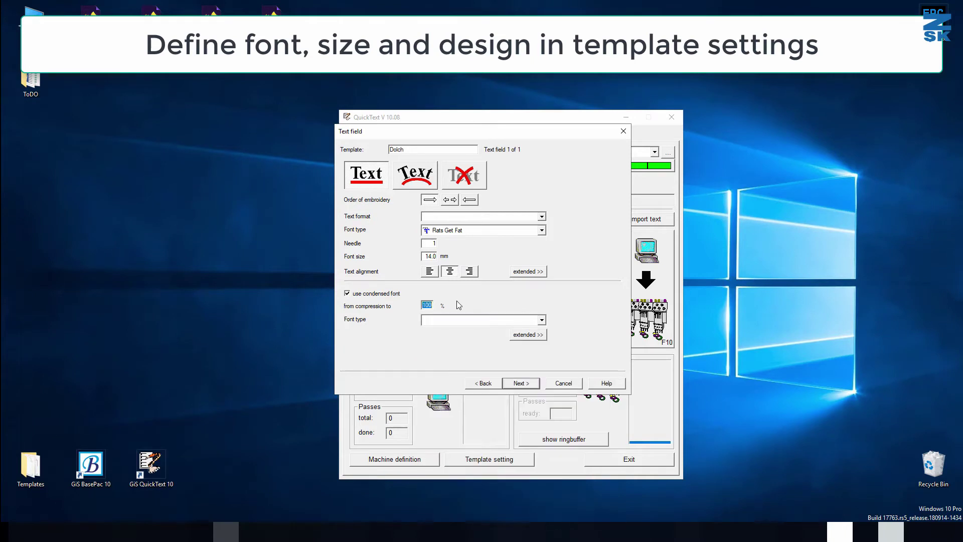
click(374, 298)
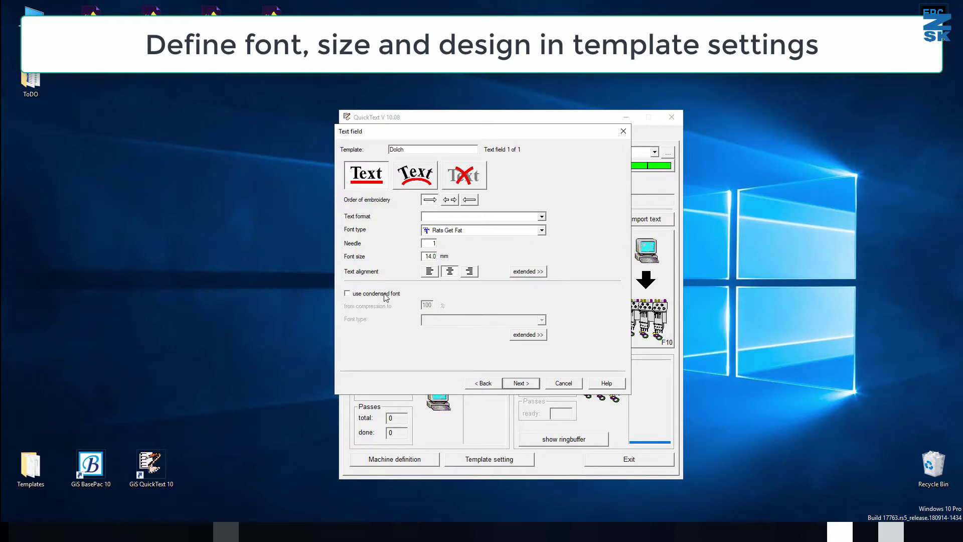
click(412, 183)
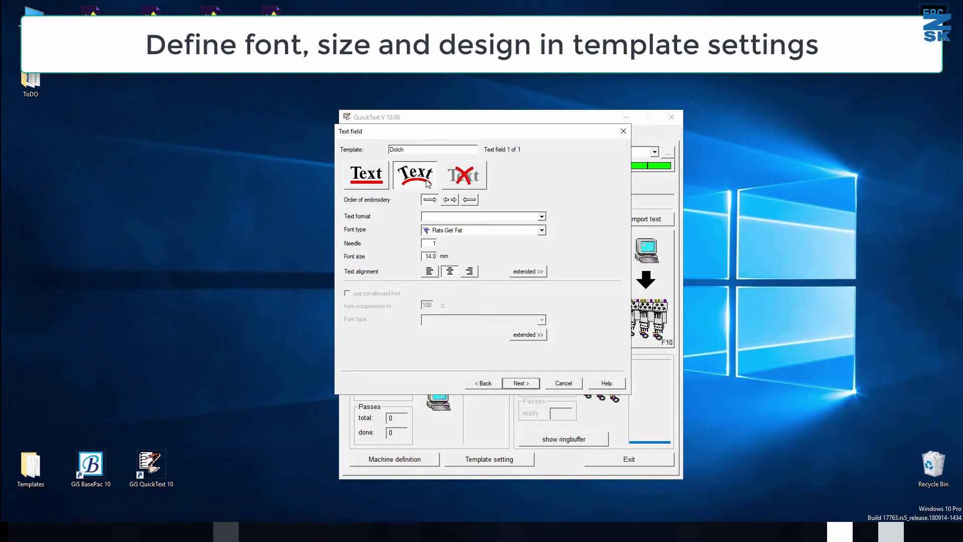
Drag the banner text across the heart and try angle range 12, reverting to 5.5
click(520, 383)
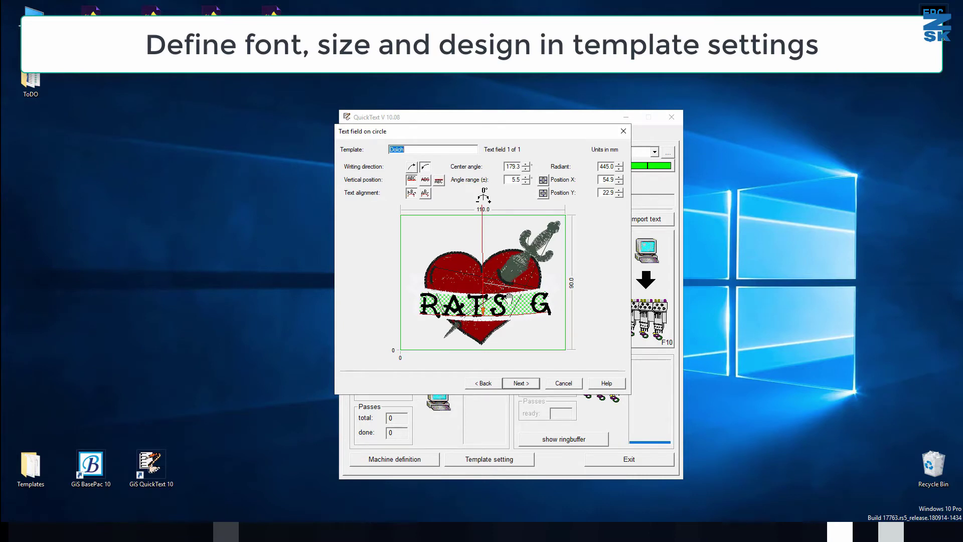
drag(505, 305, 483, 306)
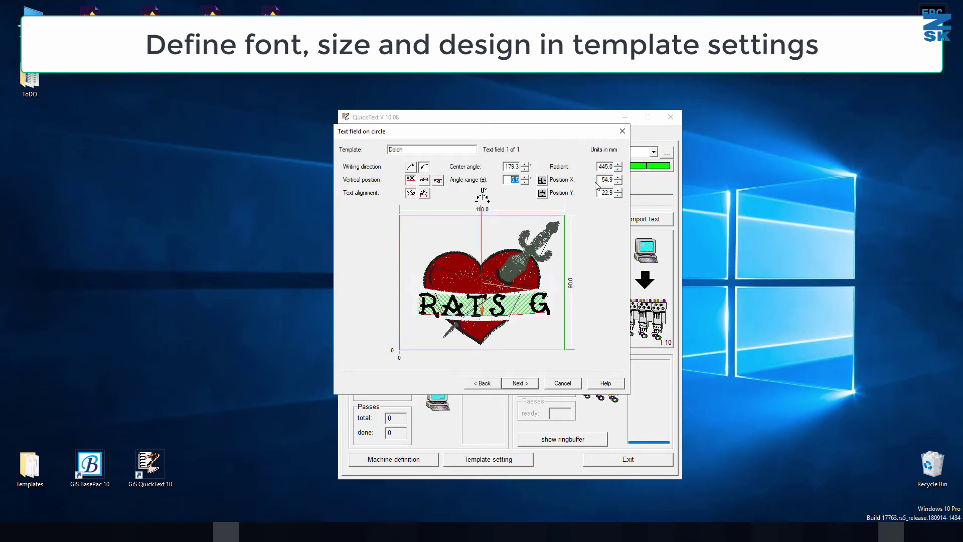
text(12)
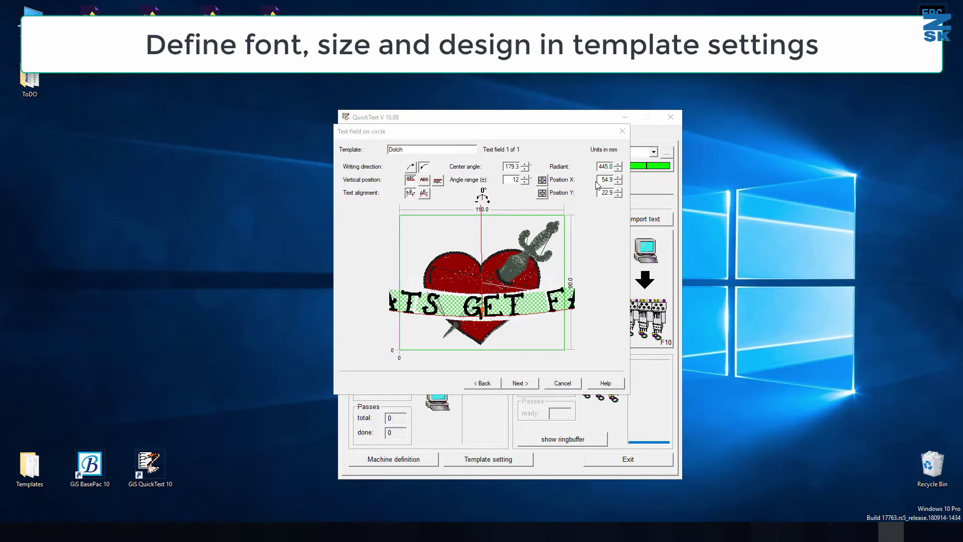
key(Return)
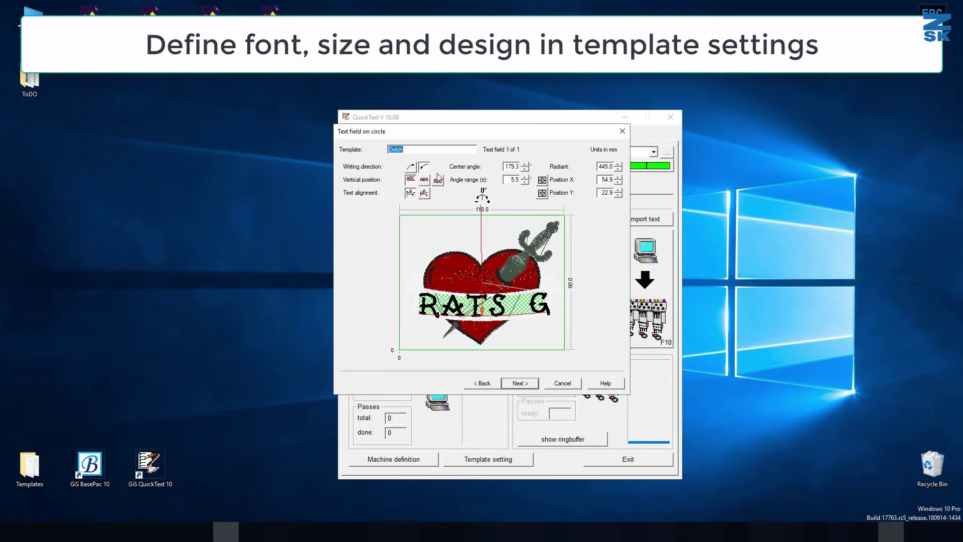
Try other alignments and writing directions, keeping upright writing across the heart, then continue
click(426, 194)
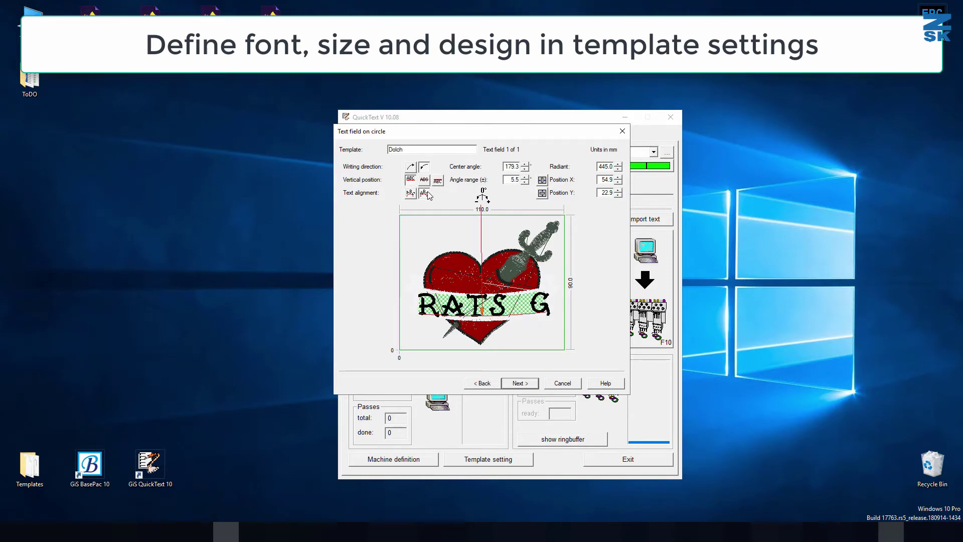
click(411, 194)
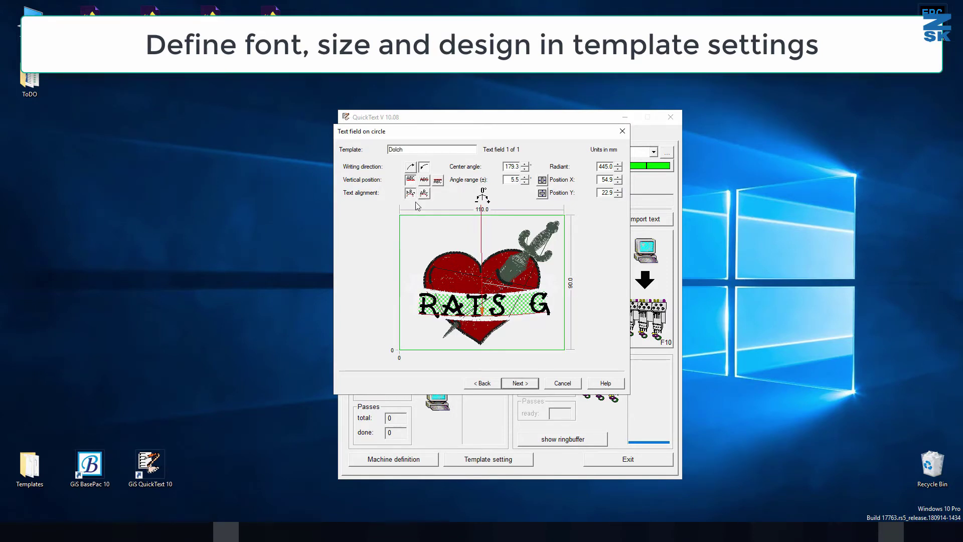
click(411, 168)
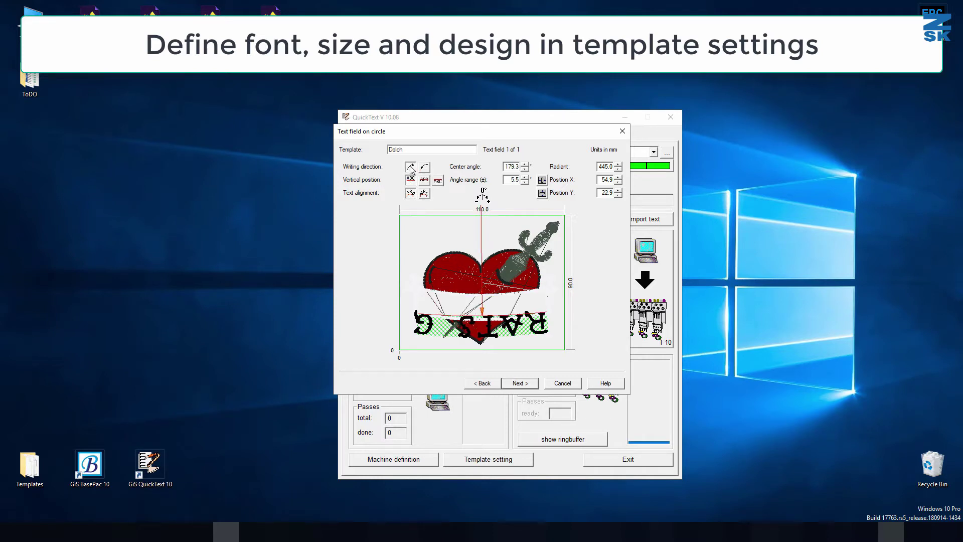
click(423, 168)
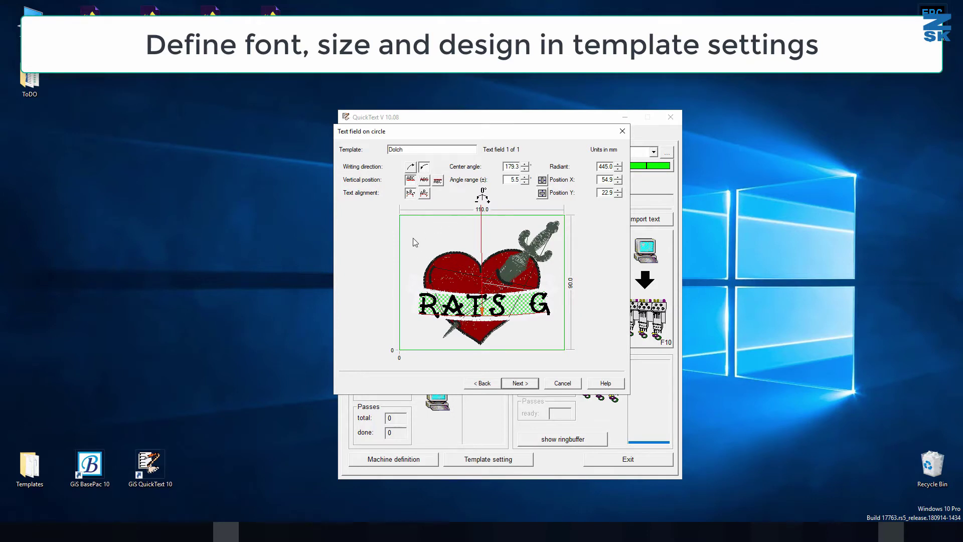
click(520, 383)
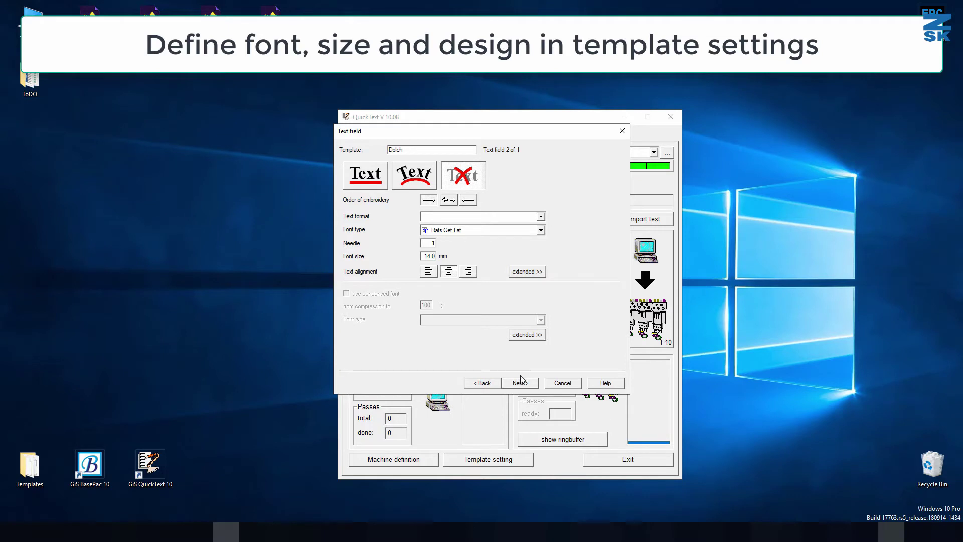
Step back to the curved text page, then forward to the starting and ending point settings
click(490, 382)
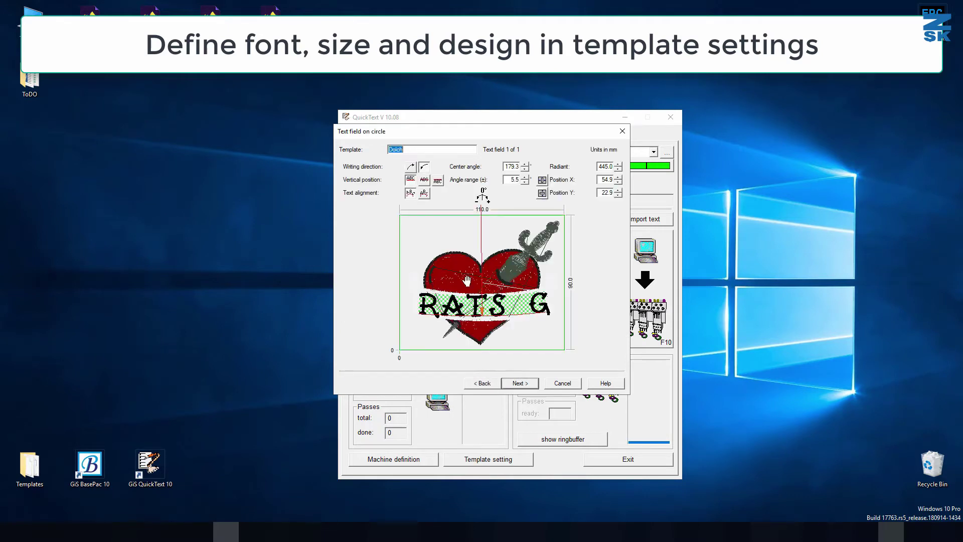
click(524, 382)
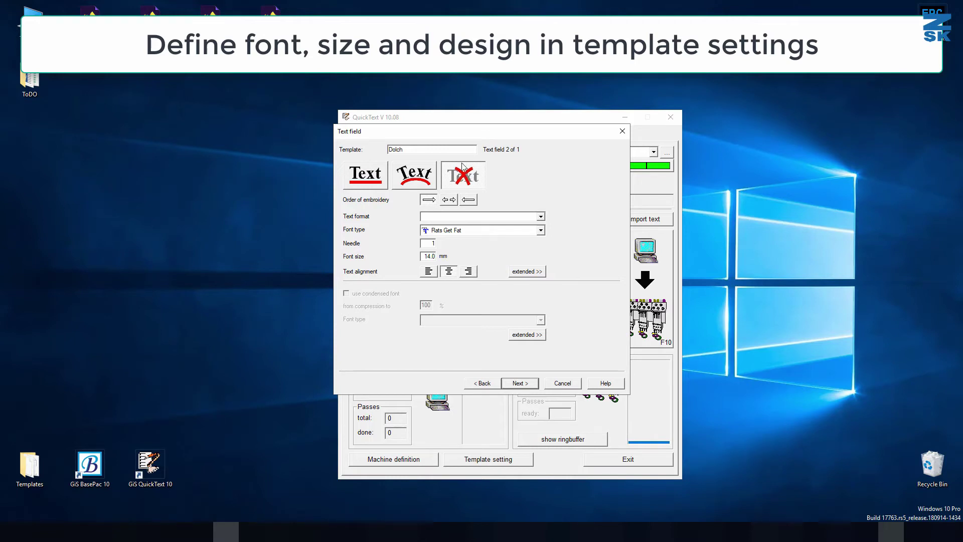
click(537, 383)
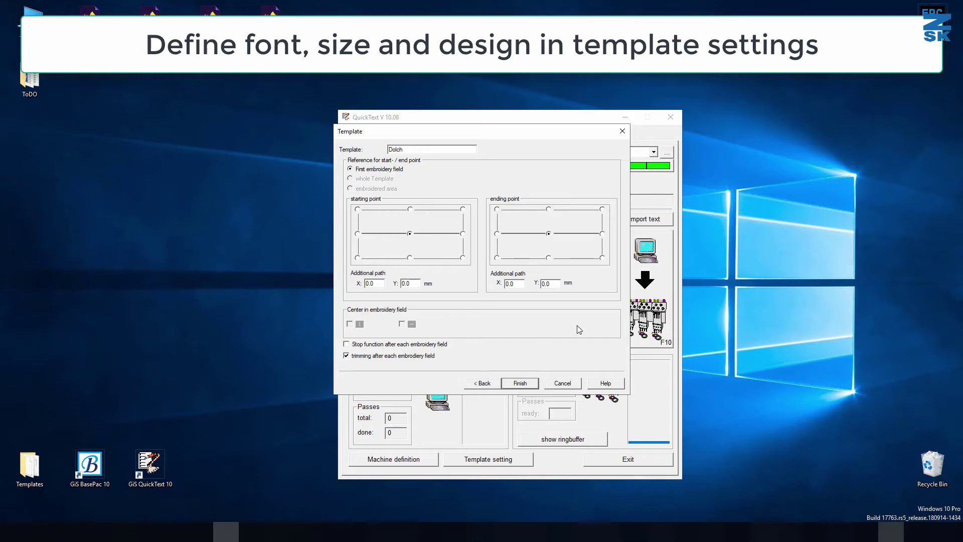
Finish the template wizard, confirm saving the changed Dolch template, and close Save As
click(517, 384)
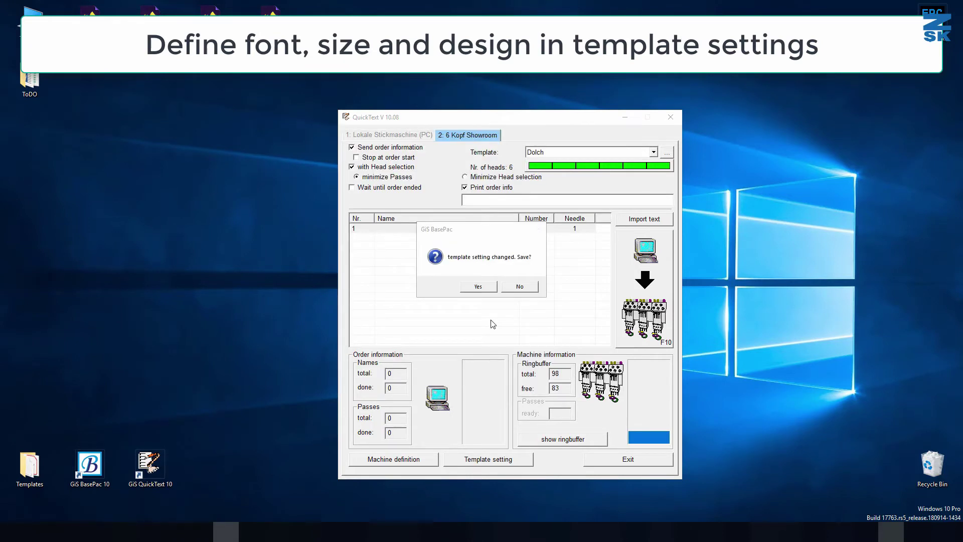
click(475, 290)
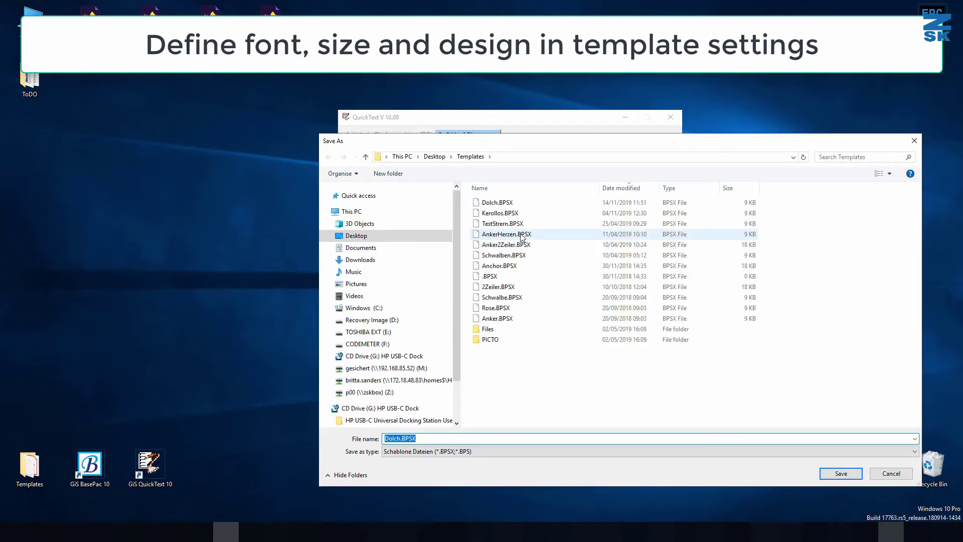
click(914, 140)
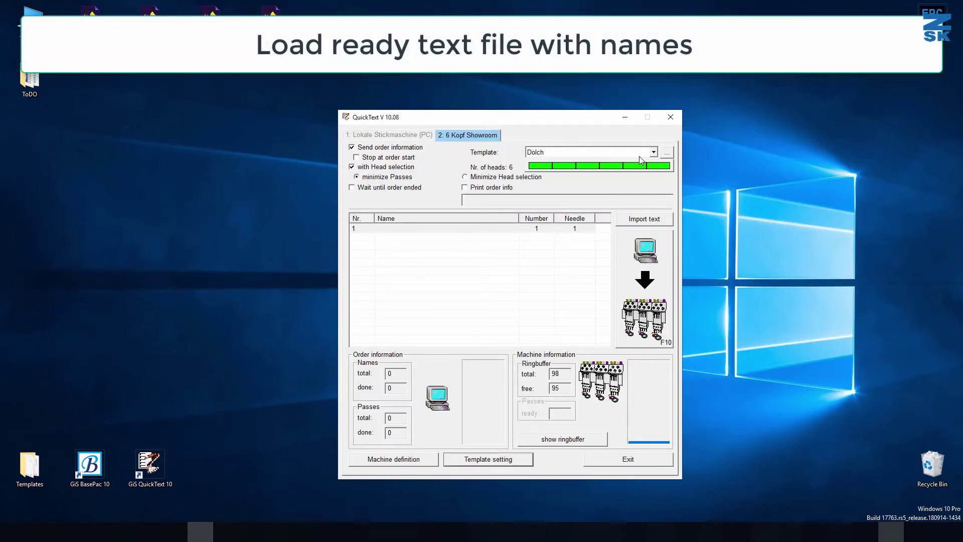
Clear the first row's test name, then import ZSKNames.txt from Templates, all on needle 1
click(489, 228)
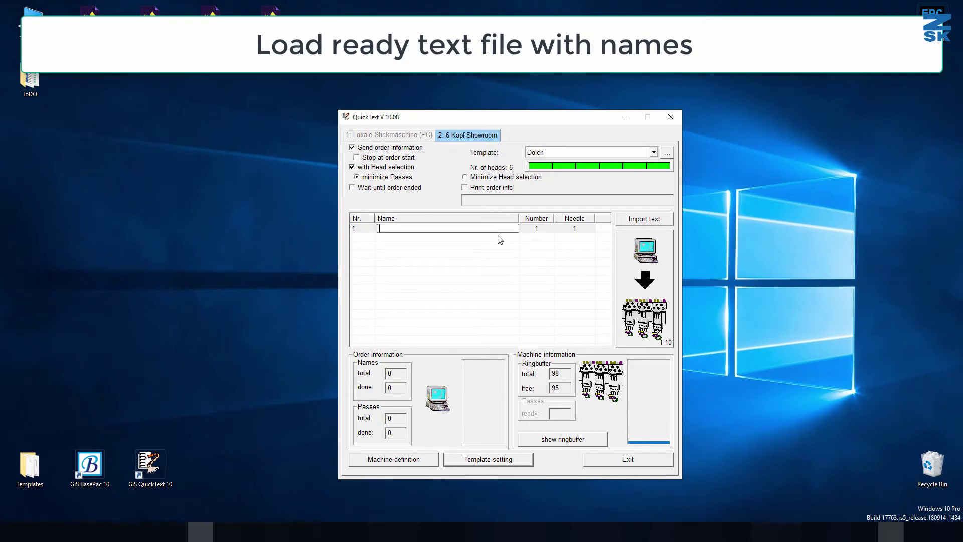
text(ZSK)
key(BackSpace)
key(BackSpace)
key(BackSpace)
click(633, 222)
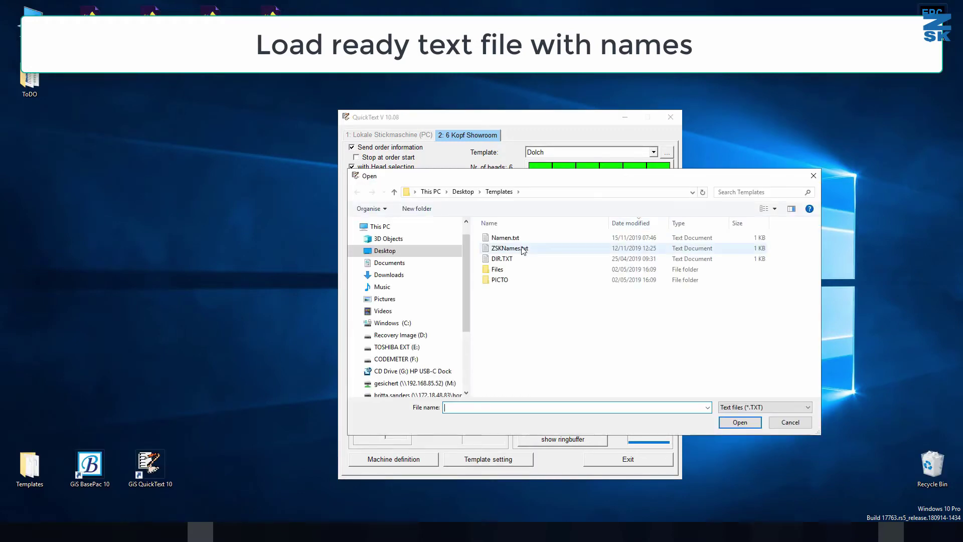
click(507, 248)
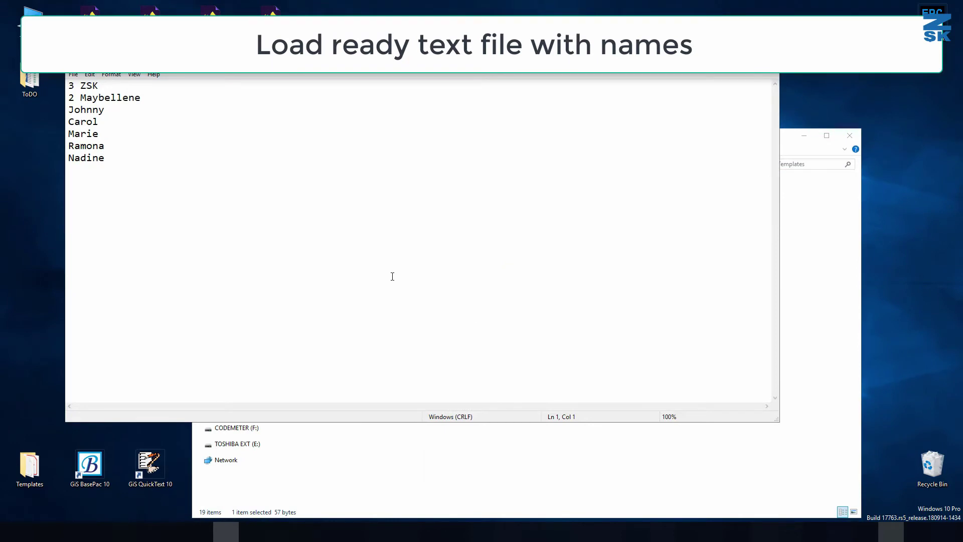
click(849, 135)
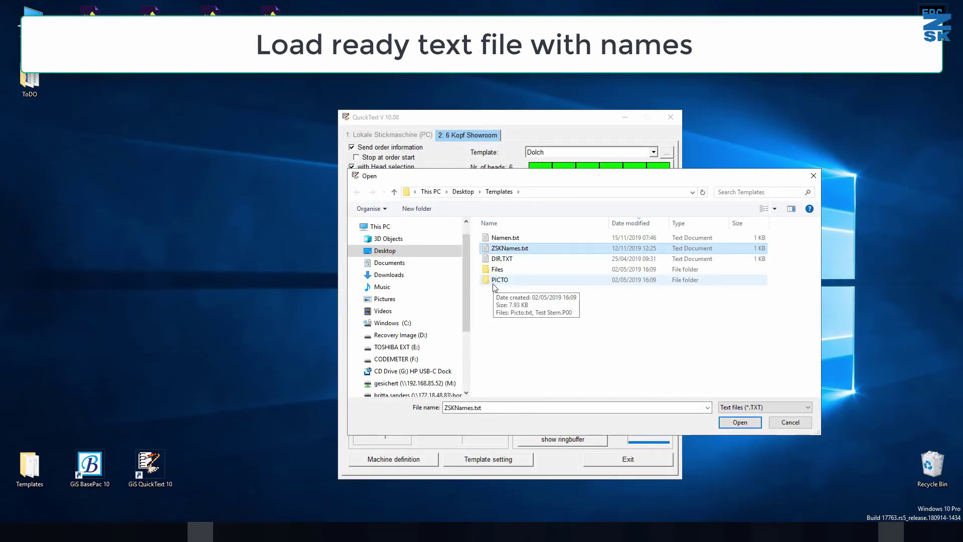
key(Return)
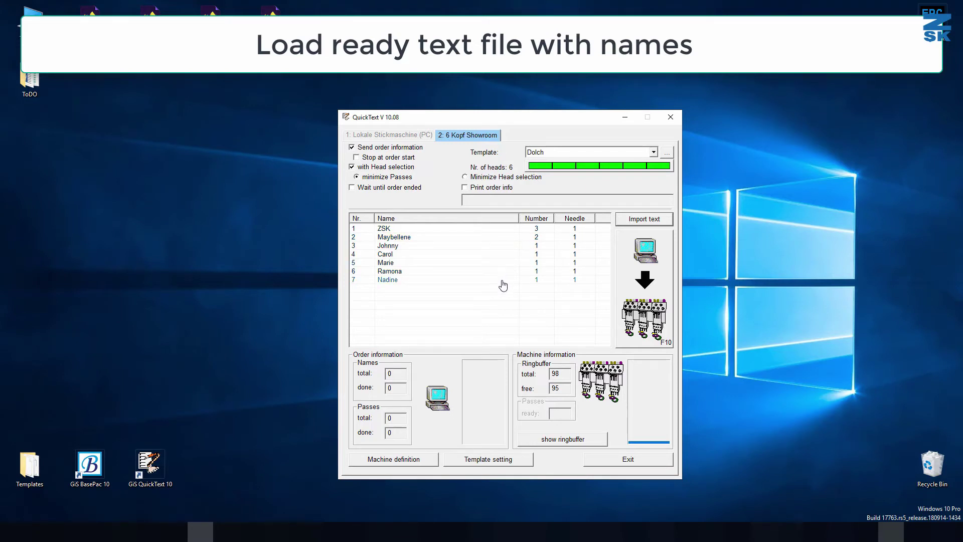
Give rows 3–7 needle 2 and send the 10-name, 2-pass order to the ringbuffer
click(574, 246)
text(2)
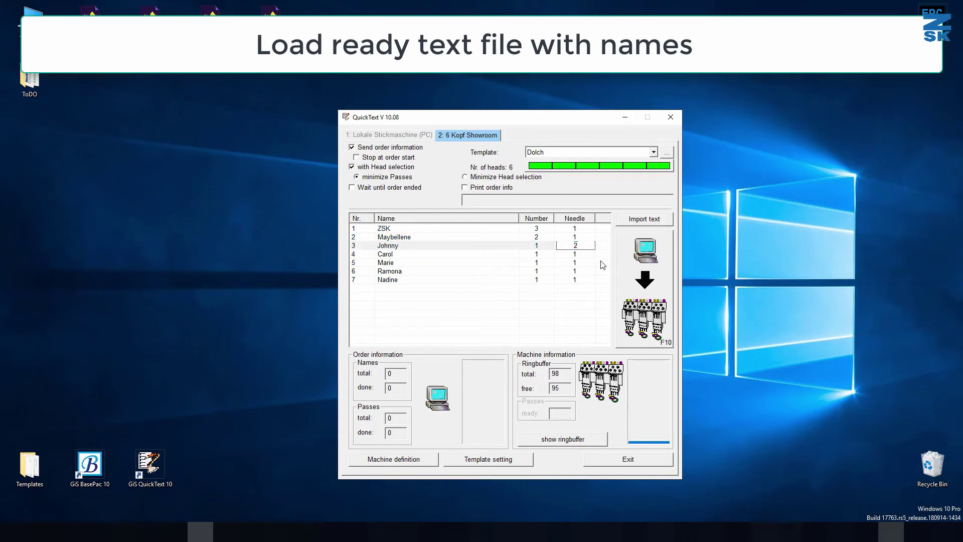
click(588, 257)
text(2)
click(580, 262)
text(2)
click(577, 271)
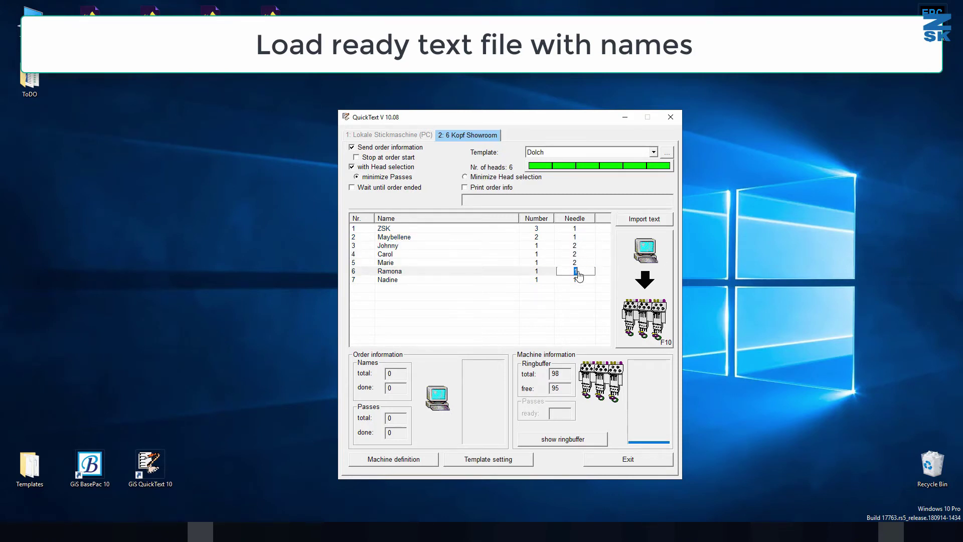
text(2)
click(576, 279)
text(2)
key(Return)
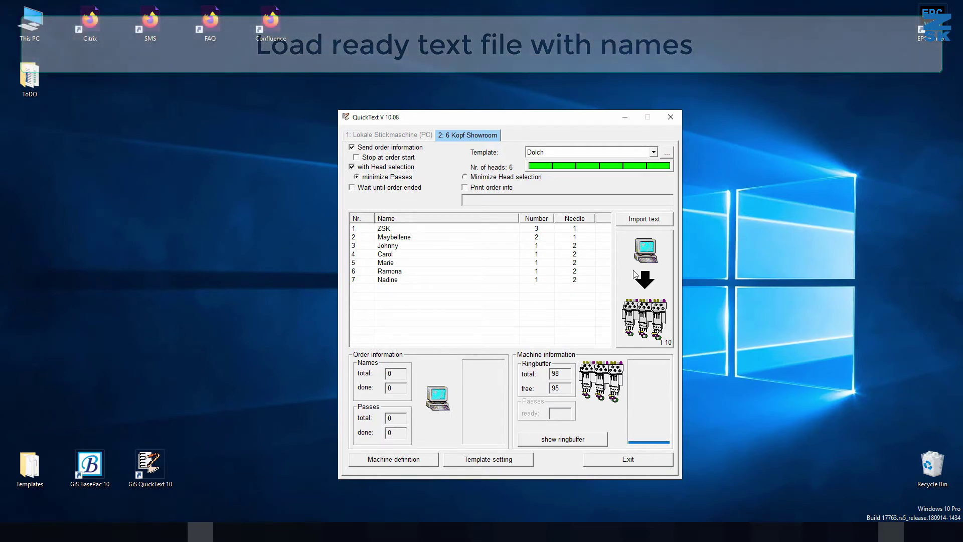
click(634, 274)
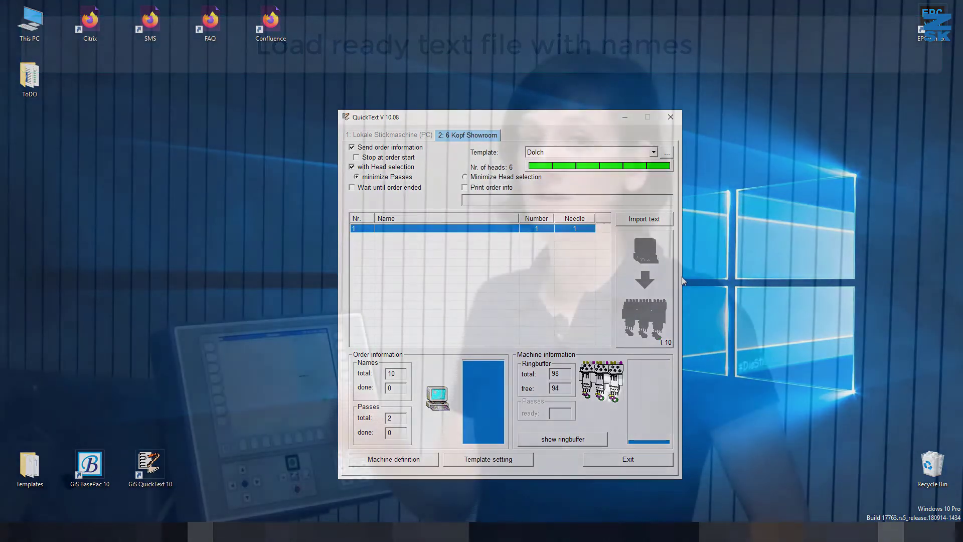